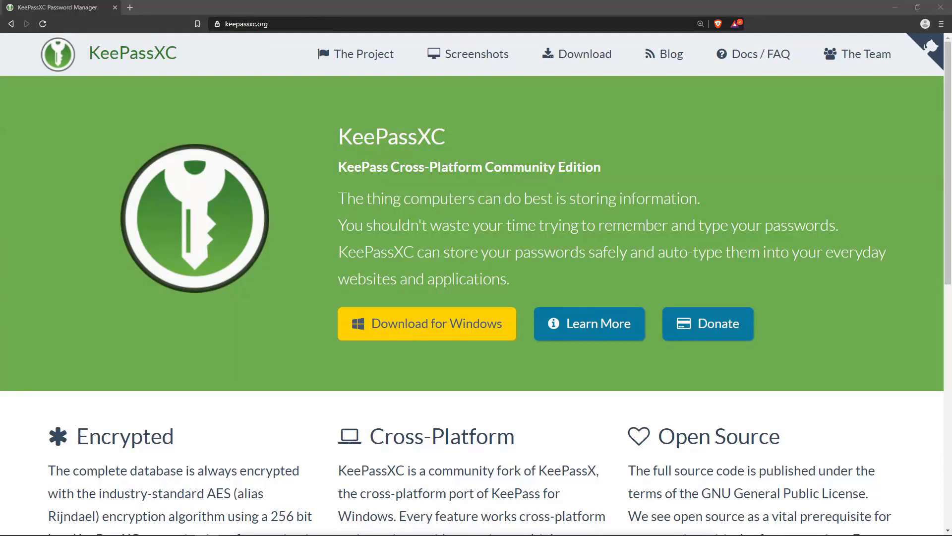
# - Browse the KeePassXC download packages for Windows, macOS, Linux and source code in the browser
pyautogui.click(406, 335)
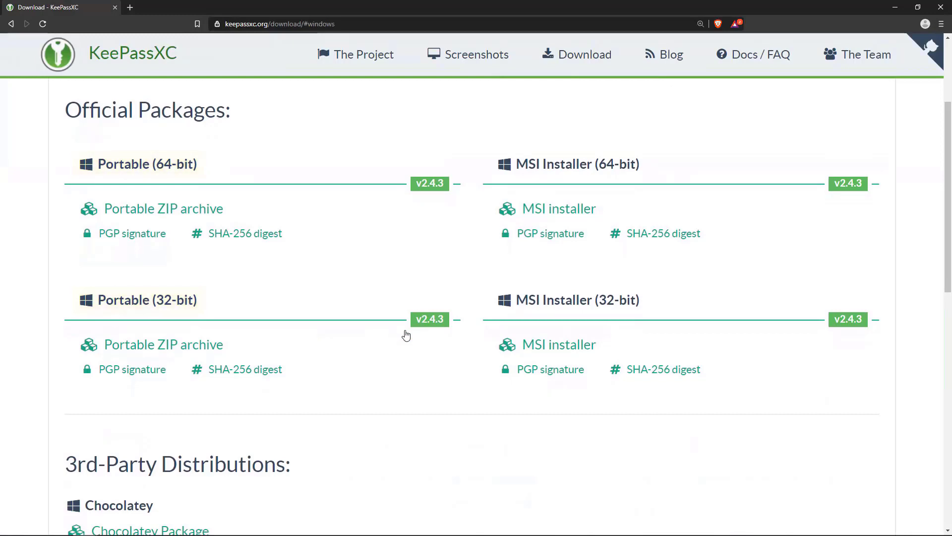
pyautogui.scroll(-2, 406, 335)
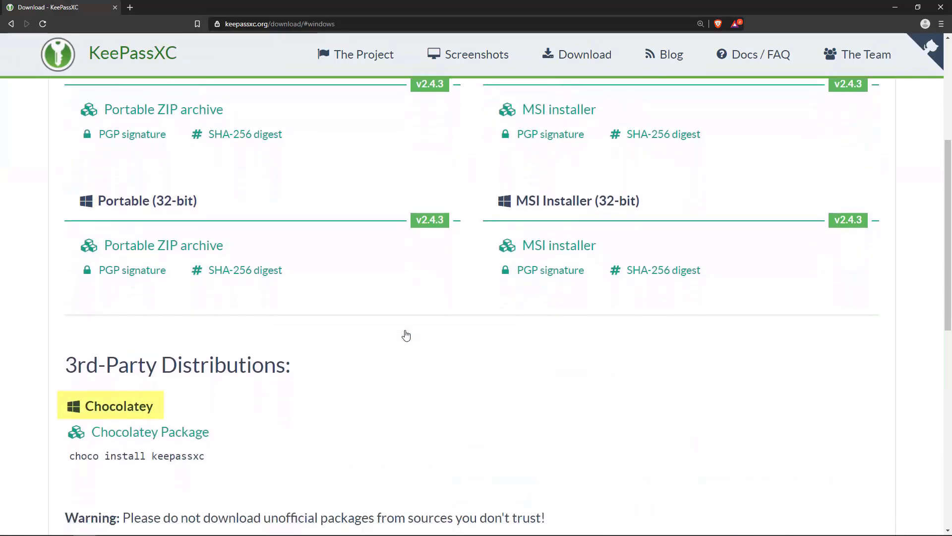
pyautogui.scroll(6, 403, 334)
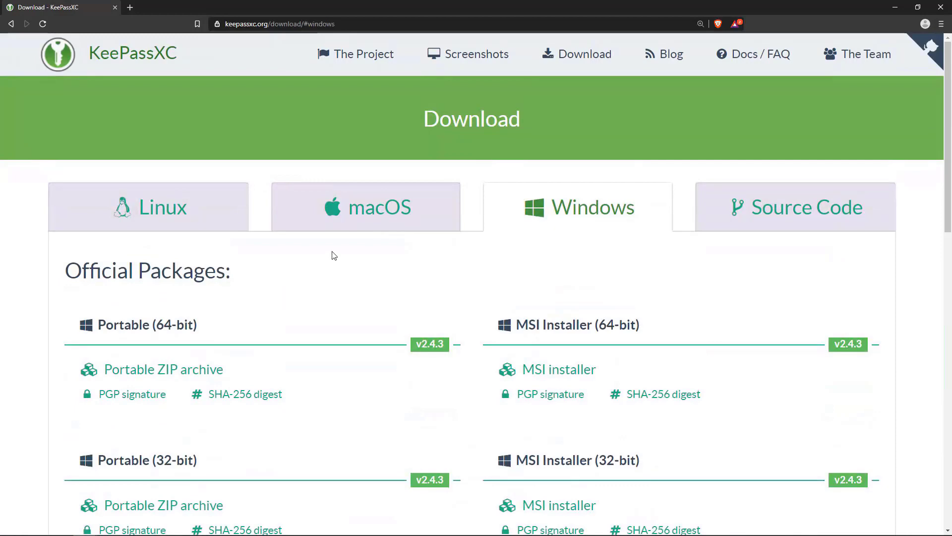
pyautogui.click(334, 220)
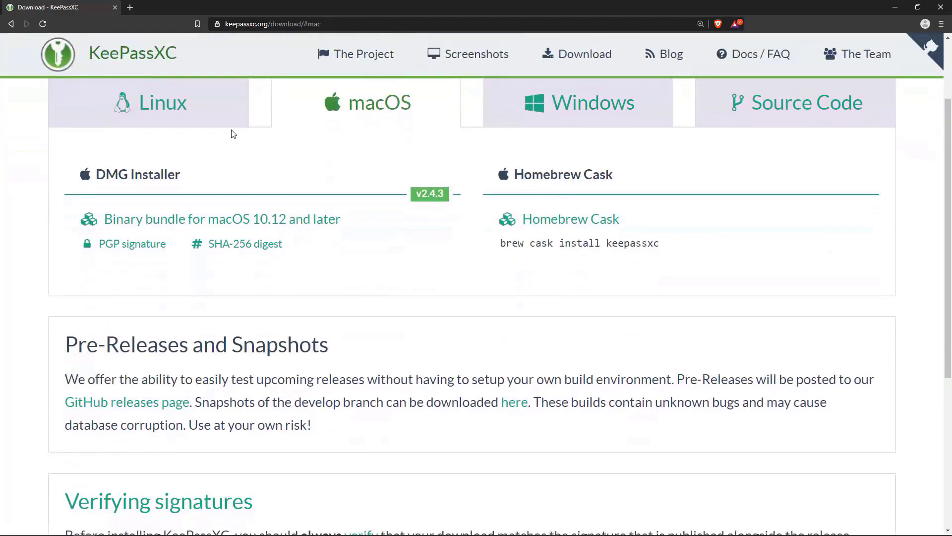
pyautogui.click(215, 118)
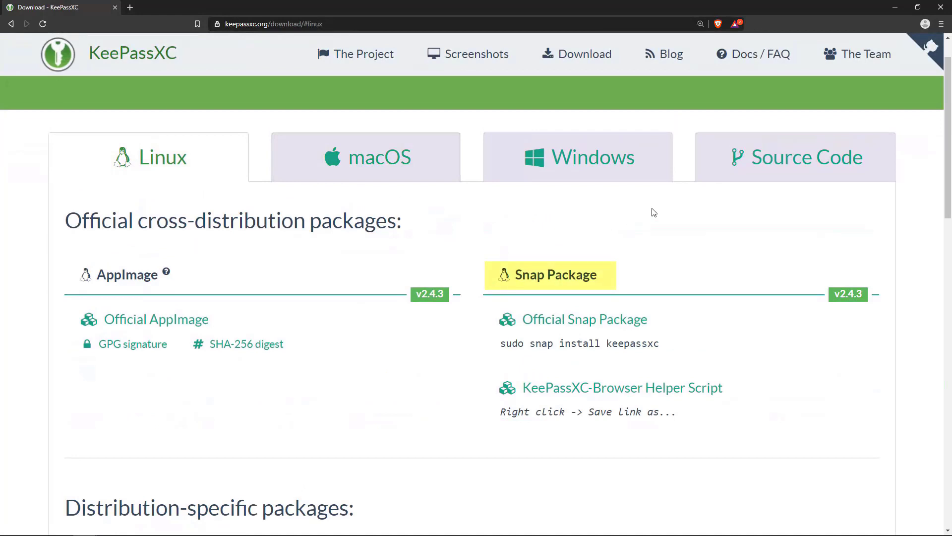
pyautogui.click(743, 176)
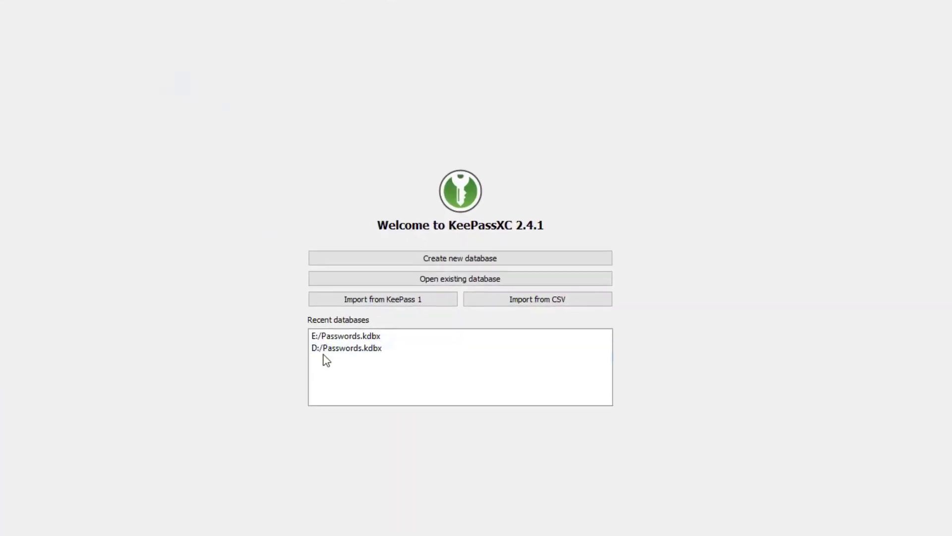
# - Create a new KeePassXC database named 'Sensitive' and proceed to encryption settings
pyautogui.click(323, 262)
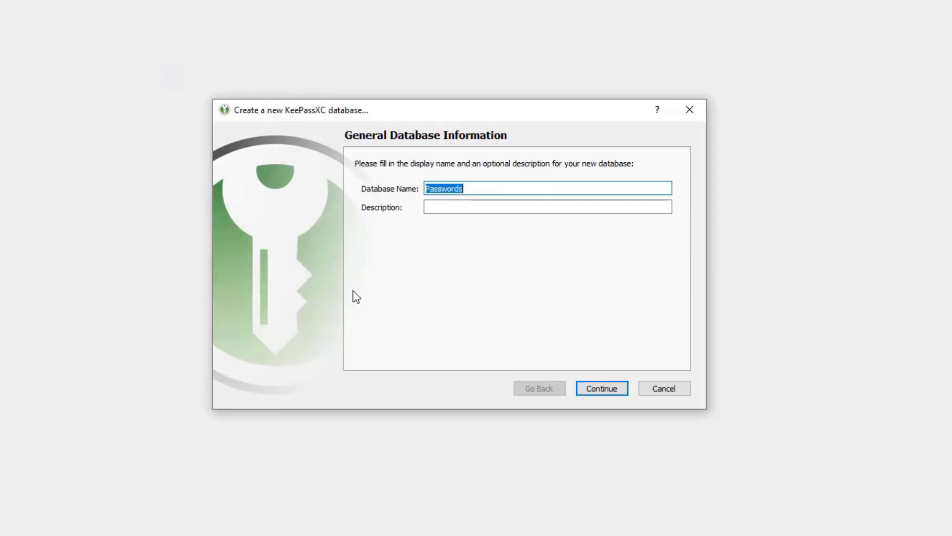
pyautogui.write('Sensitive')
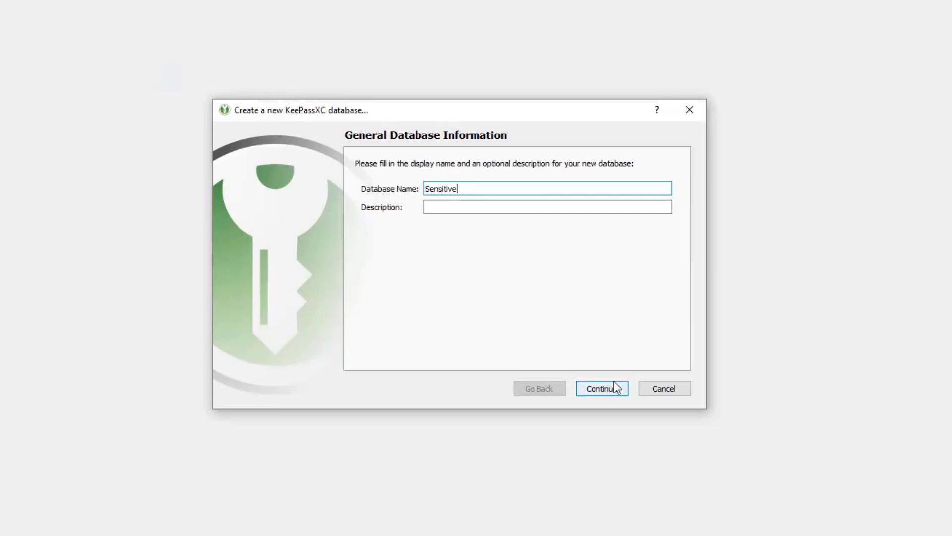
pyautogui.click(617, 387)
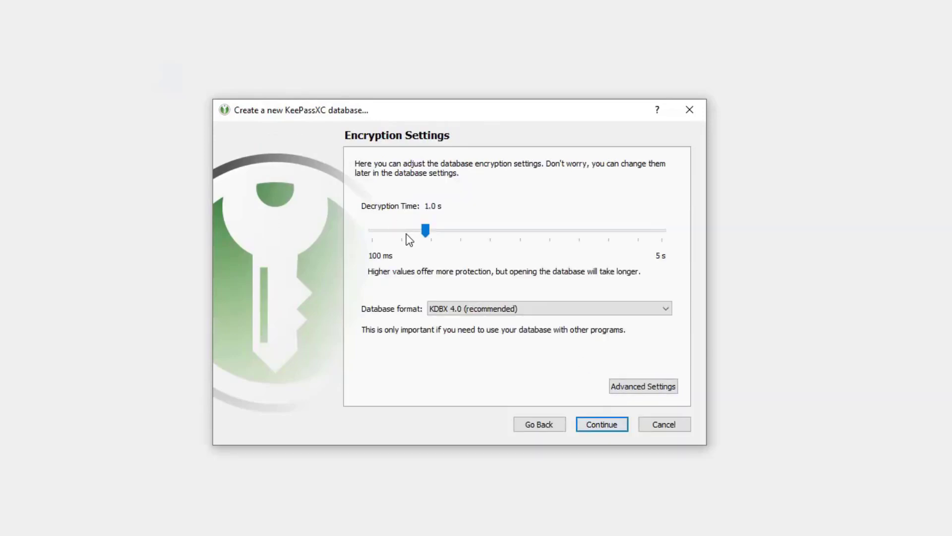
# - Keep KDBX 4.0 with AES 256-bit, raise decryption time to 1.2 s, and proceed to the master key
pyautogui.click(467, 314)
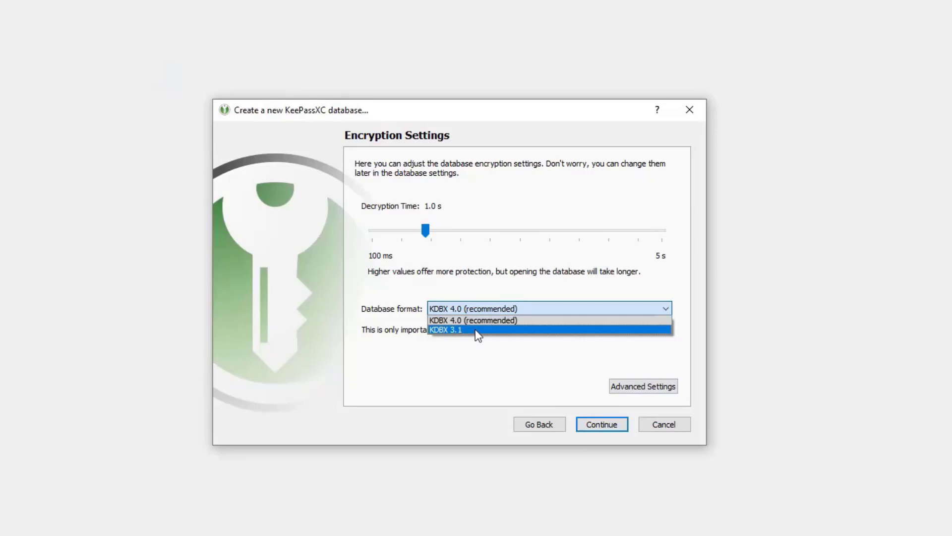
pyautogui.click(475, 322)
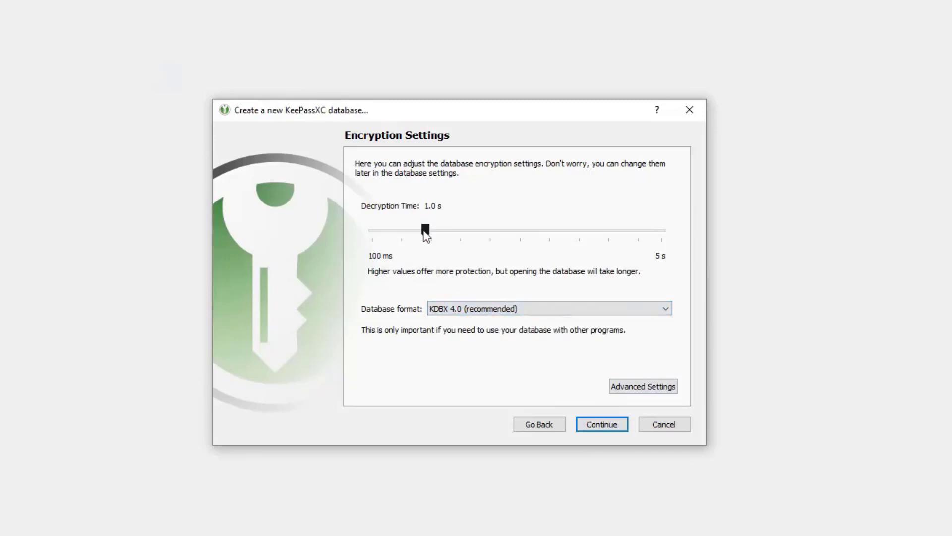
pyautogui.moveTo(425, 230); pyautogui.dragTo(447, 229)
pyautogui.click(629, 387)
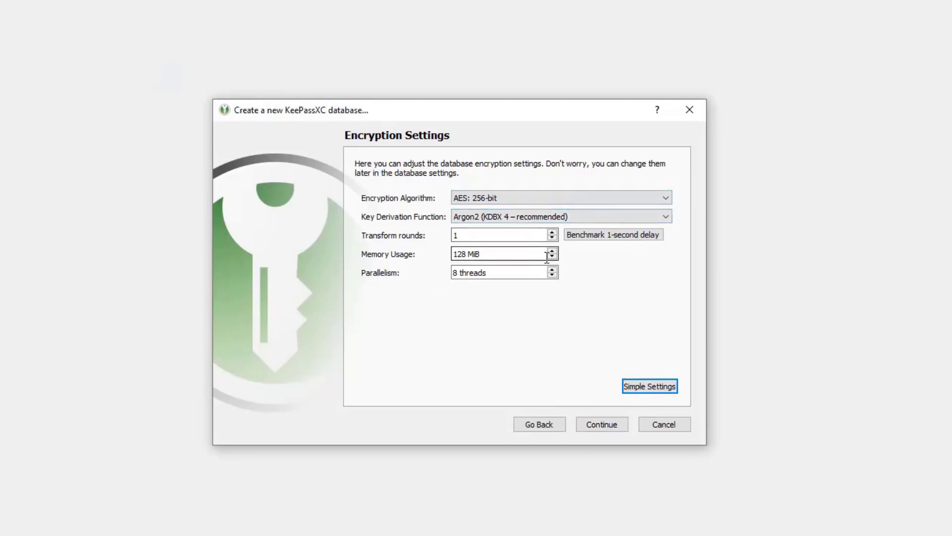
pyautogui.click(587, 425)
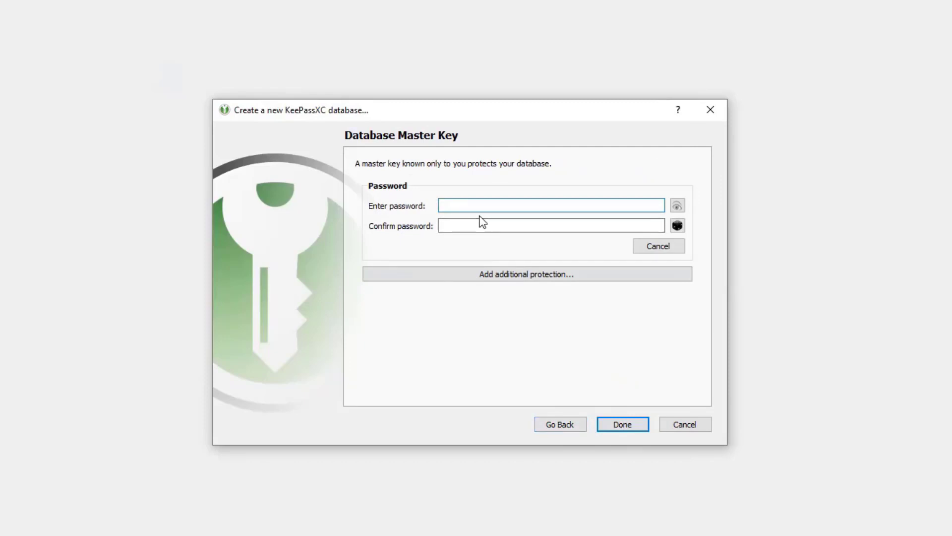
# - Enter and confirm a master password, view the extra protection options, and finish creating the database
pyautogui.write('pas')
pyautogui.press('Tab')
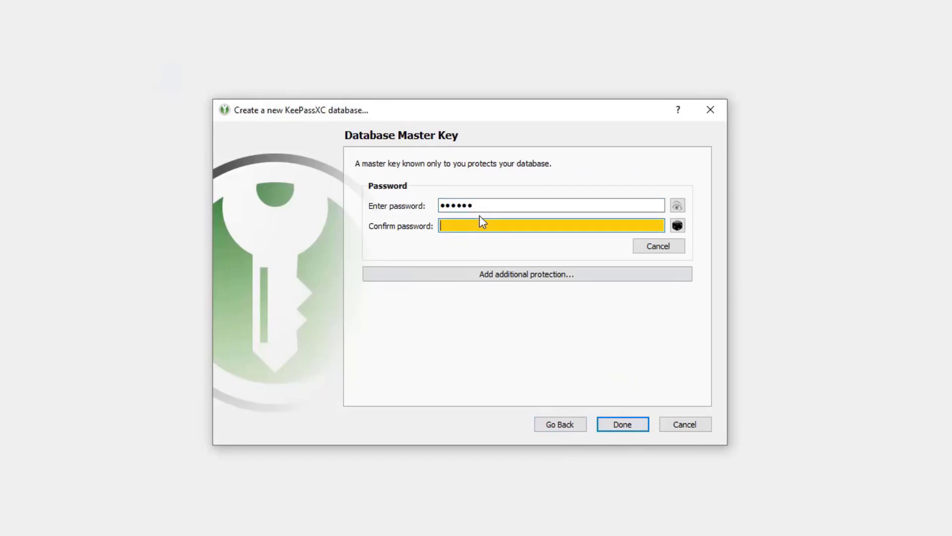
pyautogui.write('passwd')
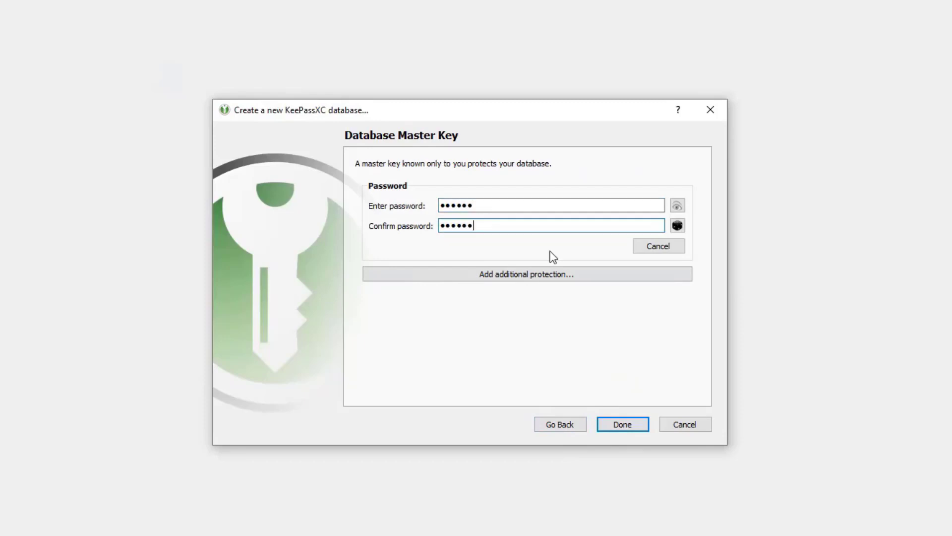
pyautogui.click(542, 282)
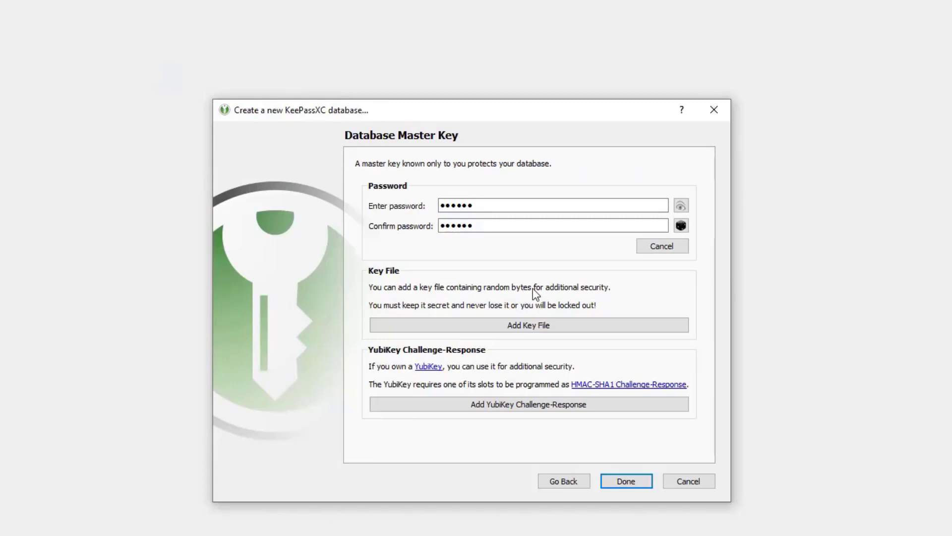
pyautogui.click(630, 485)
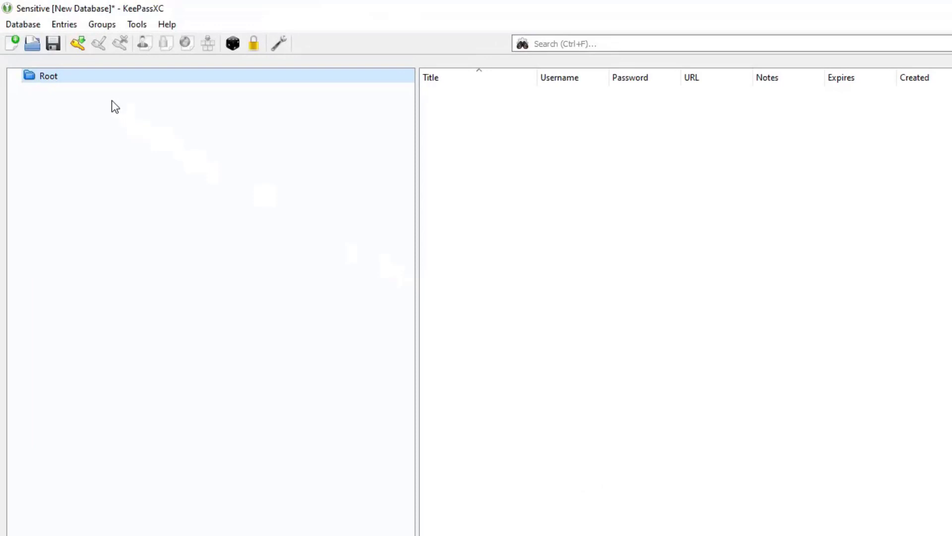
# - Add a new entry titled 'Sensitive Site' with username 'User'
pyautogui.click(79, 51)
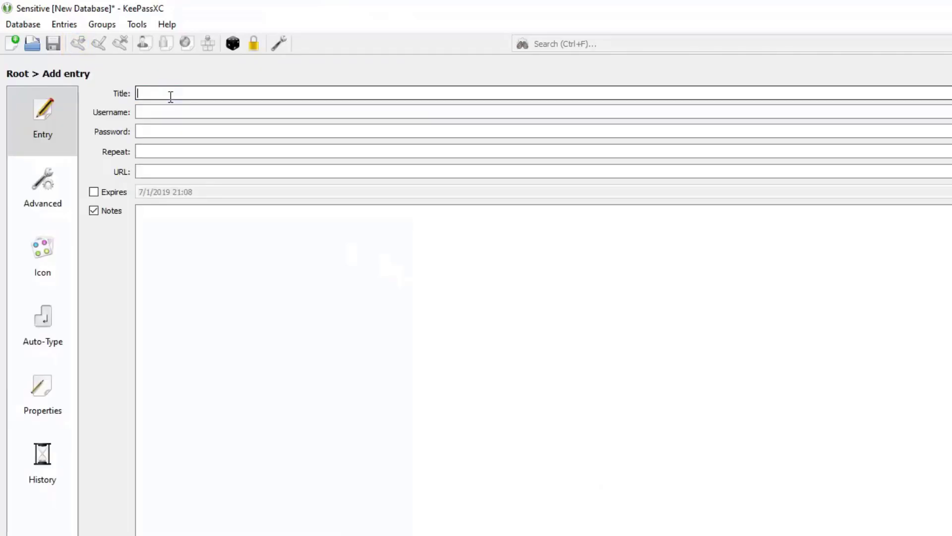
pyautogui.write('Sensitive Si')
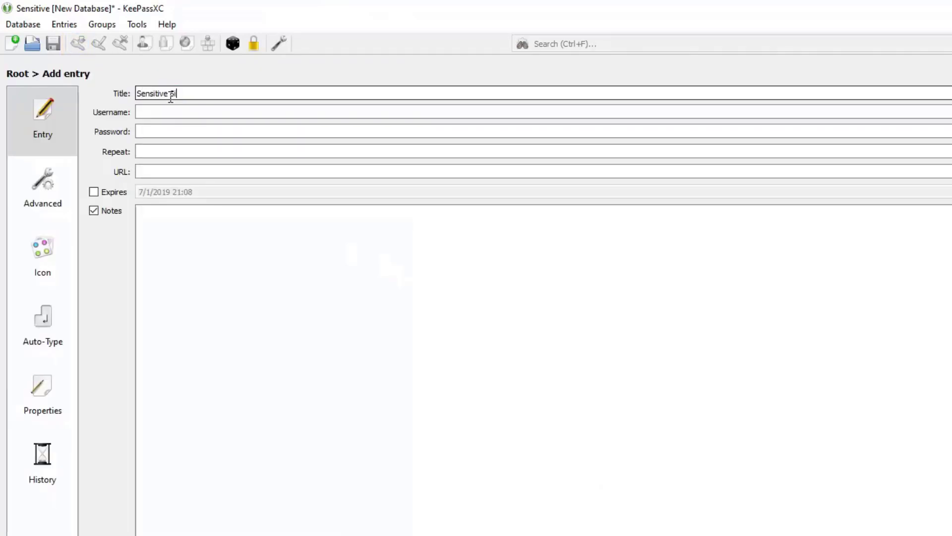
pyautogui.write('te')
pyautogui.click(176, 109)
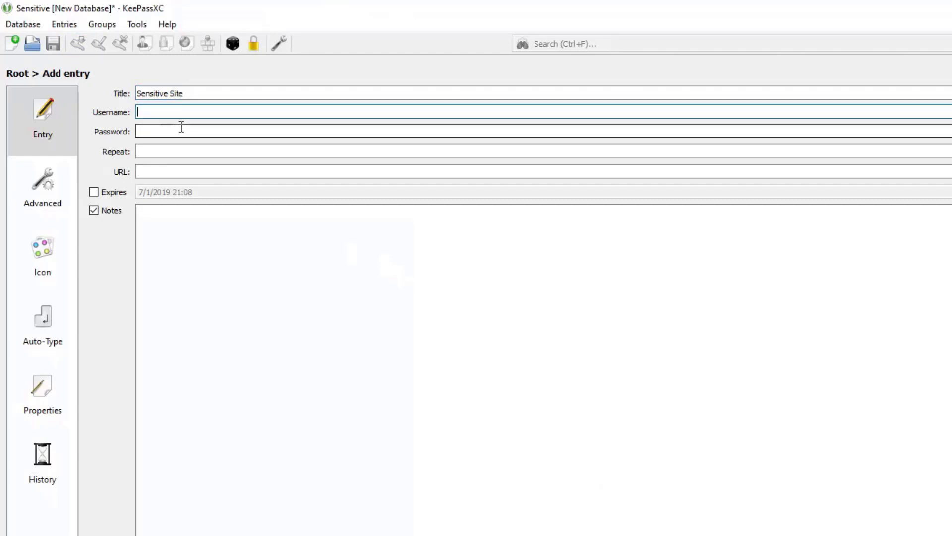
pyautogui.write('User')
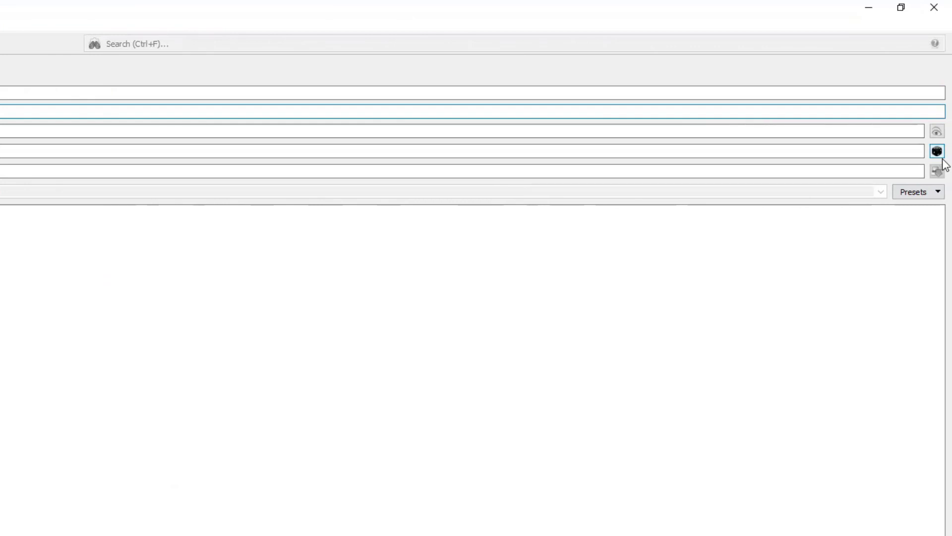
# - Generate a 128-character password including extended ASCII and all advanced character types
pyautogui.click(937, 152)
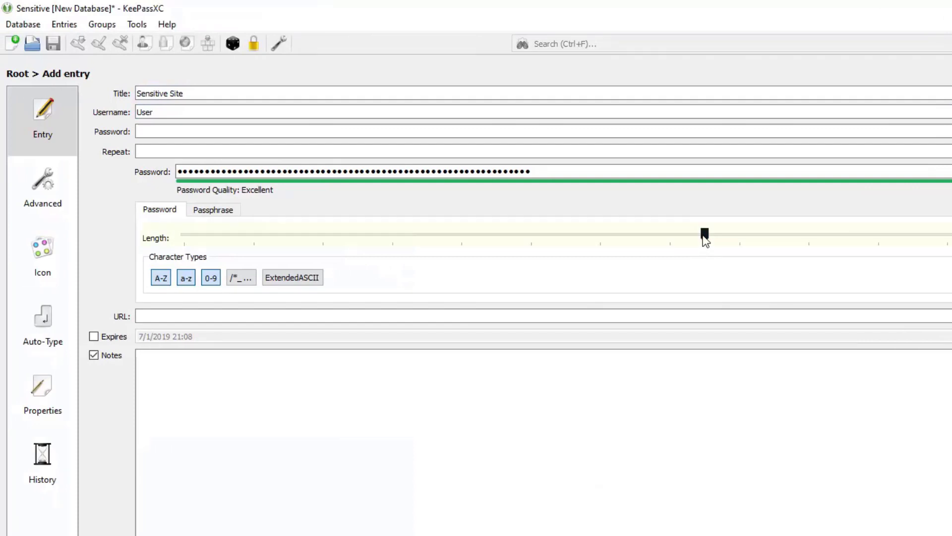
pyautogui.moveTo(704, 233); pyautogui.dragTo(877, 261)
pyautogui.click(292, 277)
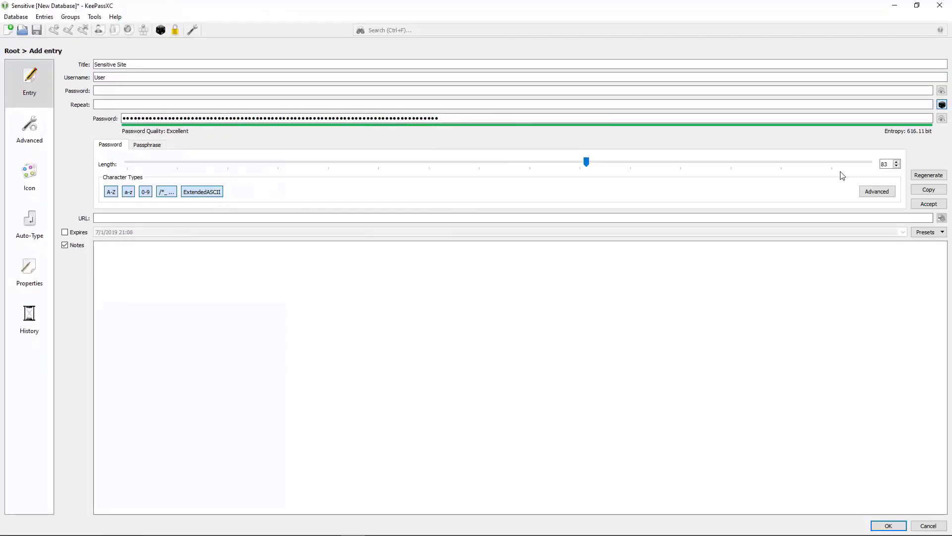
pyautogui.click(871, 191)
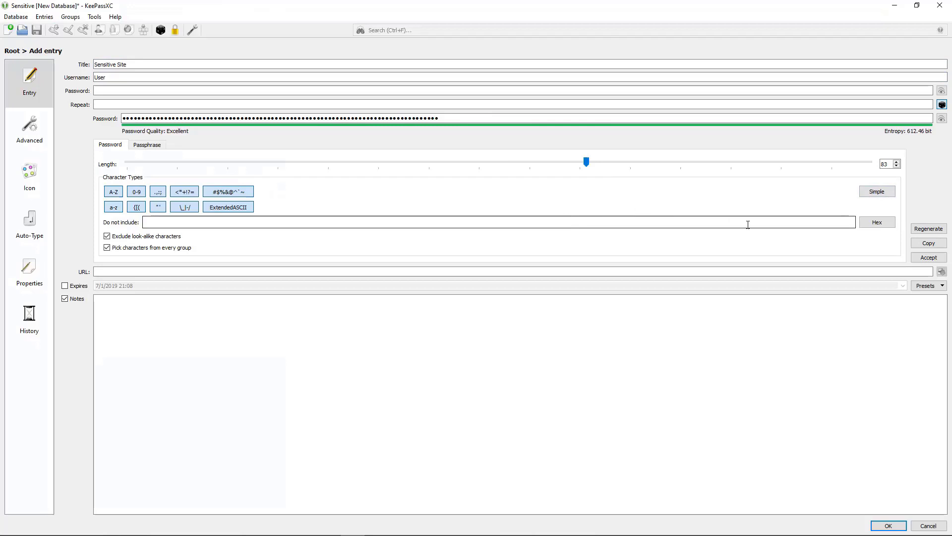
pyautogui.moveTo(587, 162); pyautogui.dragTo(940, 195)
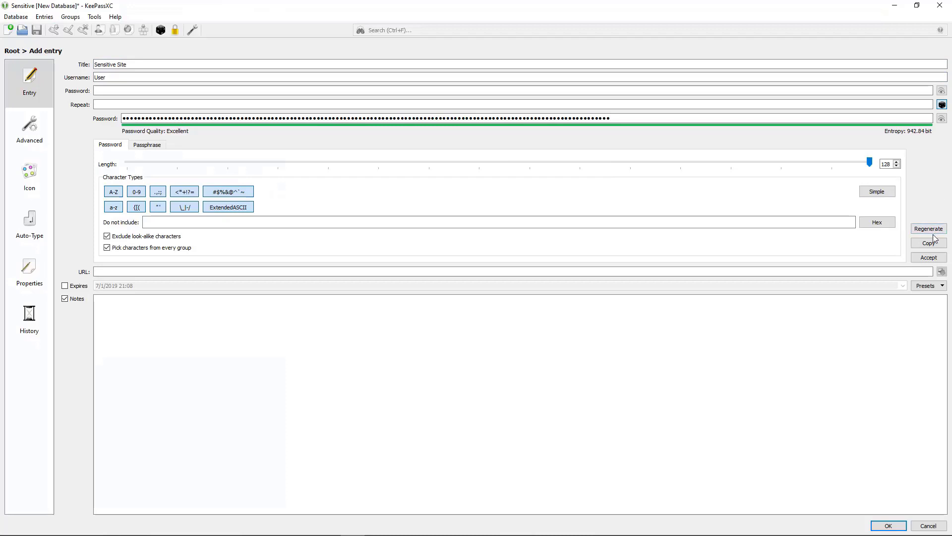
# - Copy the generated password, paste and then remove it from Notes, and apply it to the entry
pyautogui.click(932, 246)
pyautogui.click(714, 404)
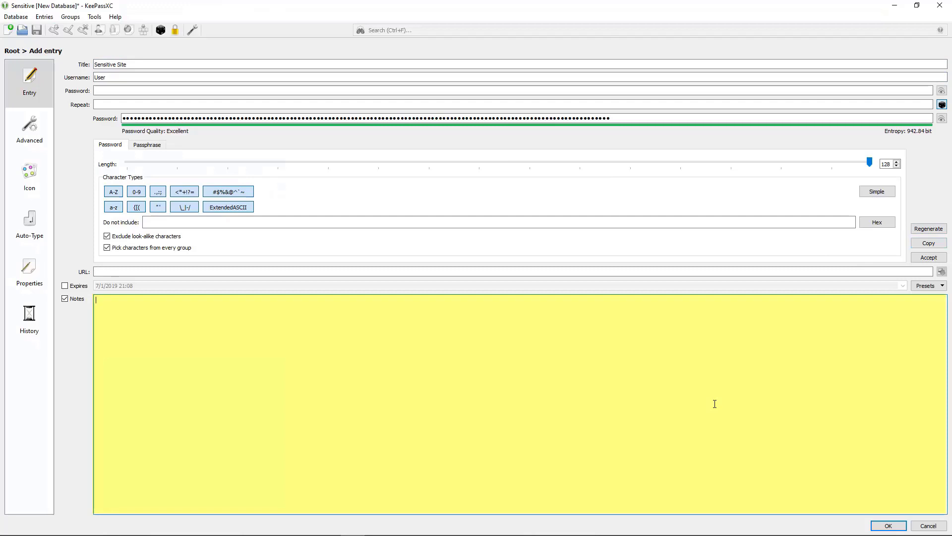
pyautogui.hotkey('ctrl', 'v')
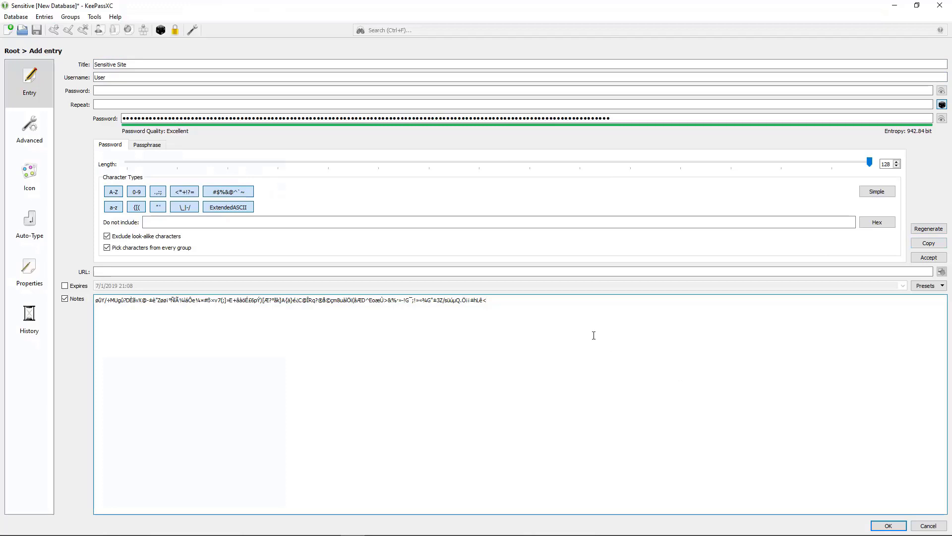
pyautogui.moveTo(594, 335); pyautogui.dragTo(152, 293)
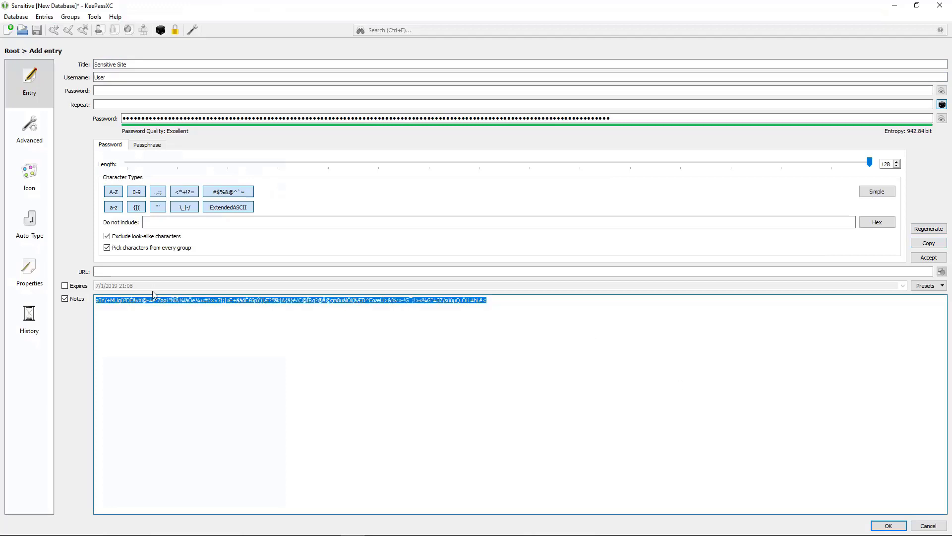
pyautogui.press('BackSpace')
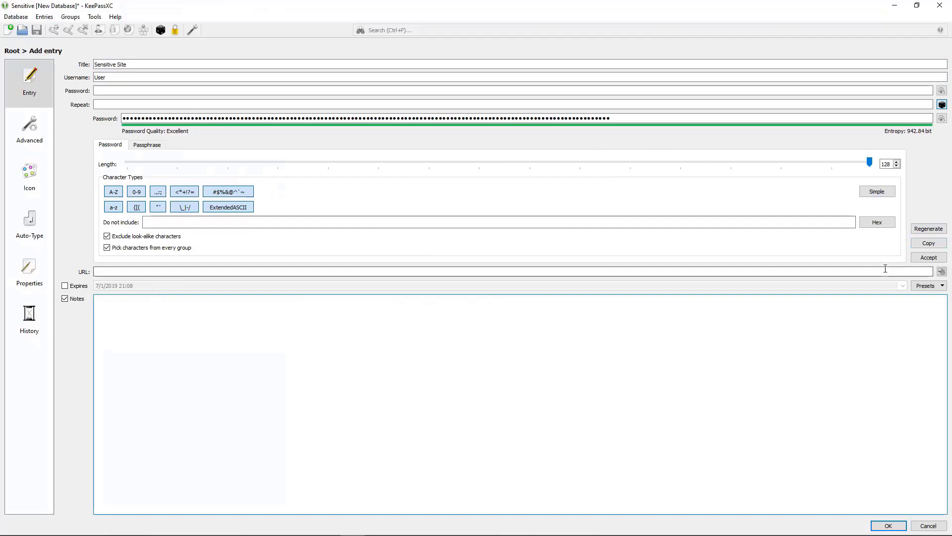
pyautogui.click(928, 258)
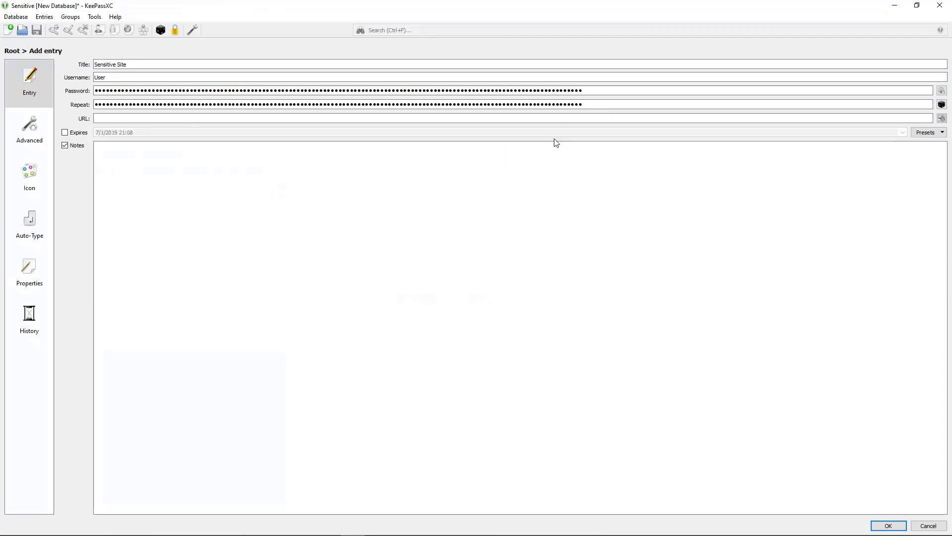
# - Save the Sensitive Site entry, then copy its password from the entry's context menu
pyautogui.click(420, 101)
pyautogui.click(887, 481)
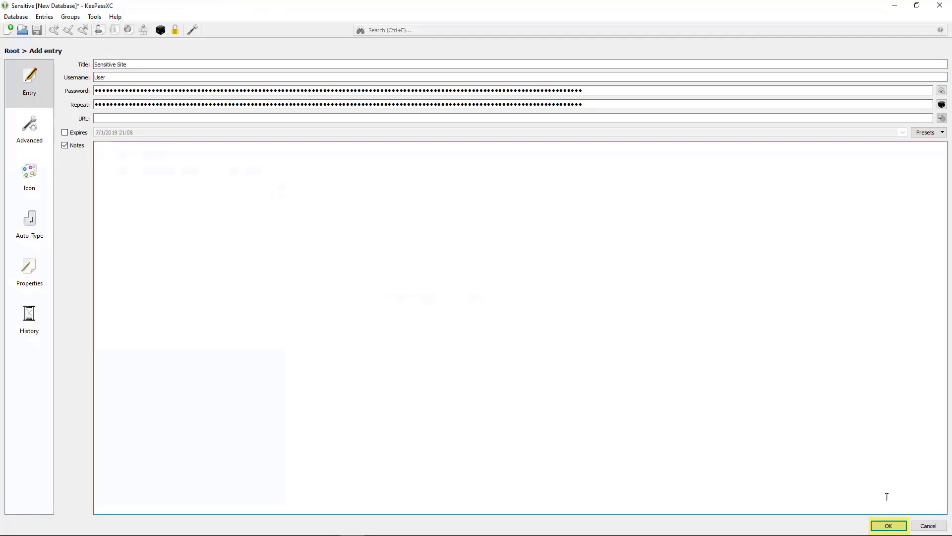
pyautogui.click(888, 525)
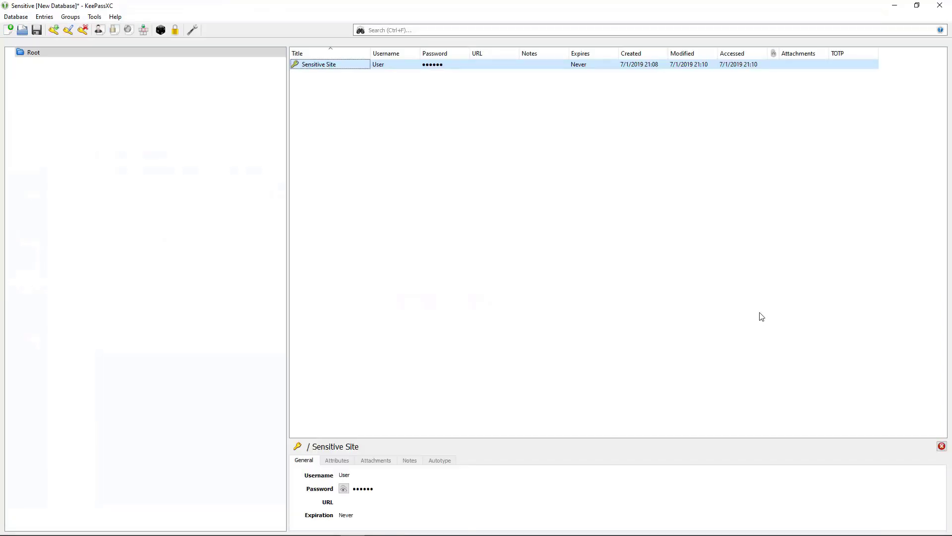
pyautogui.rightClick(348, 65)
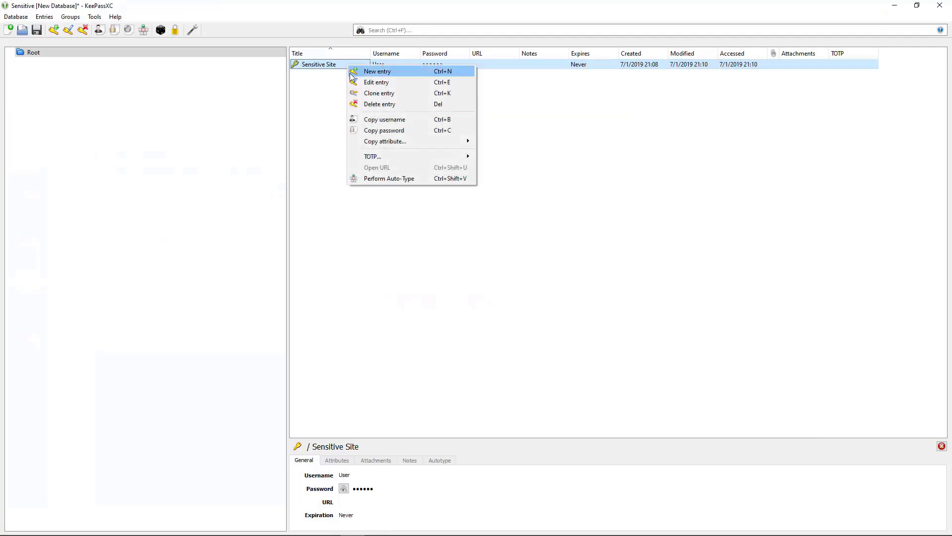
pyautogui.click(377, 131)
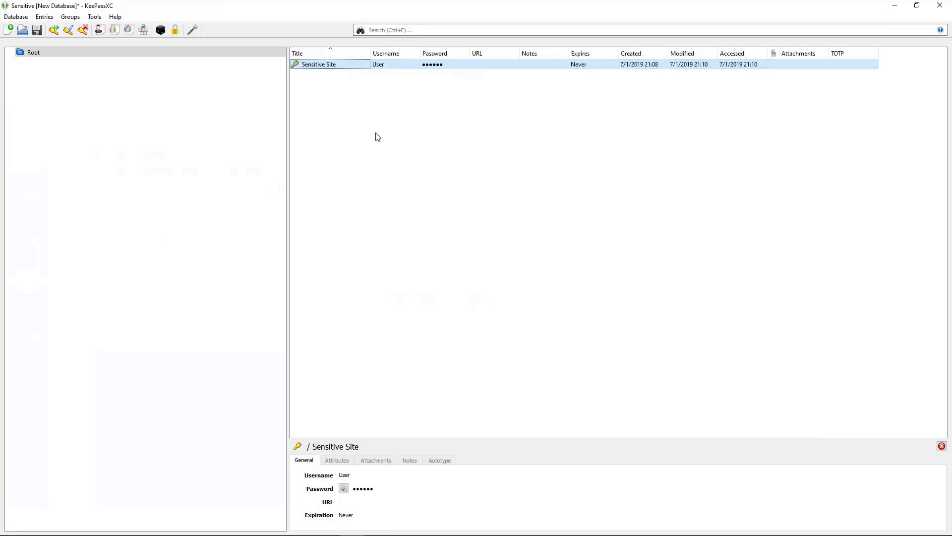